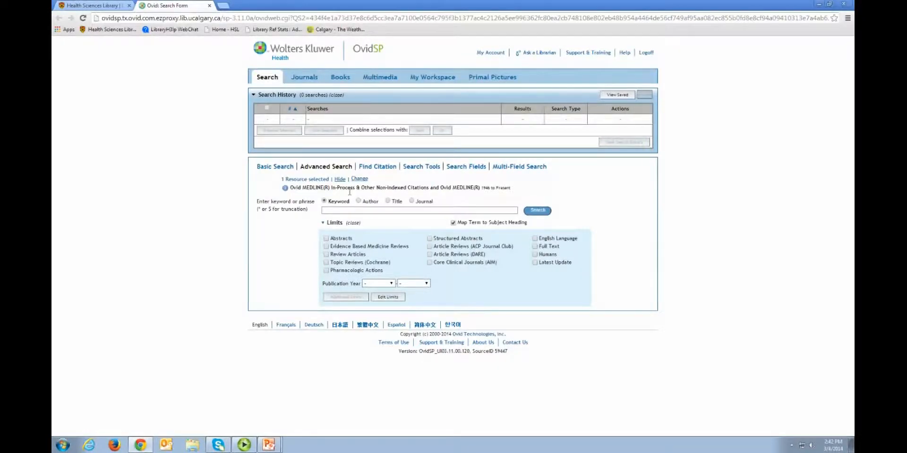
Change the searched resource to EBM Reviews - Cochrane Database of Systematic Reviews
{"action": "left_click_drag", "start_coordinate": [291, 191], "coordinate": [377, 192]}
{"action": "left_click", "coordinate": [376, 192]}
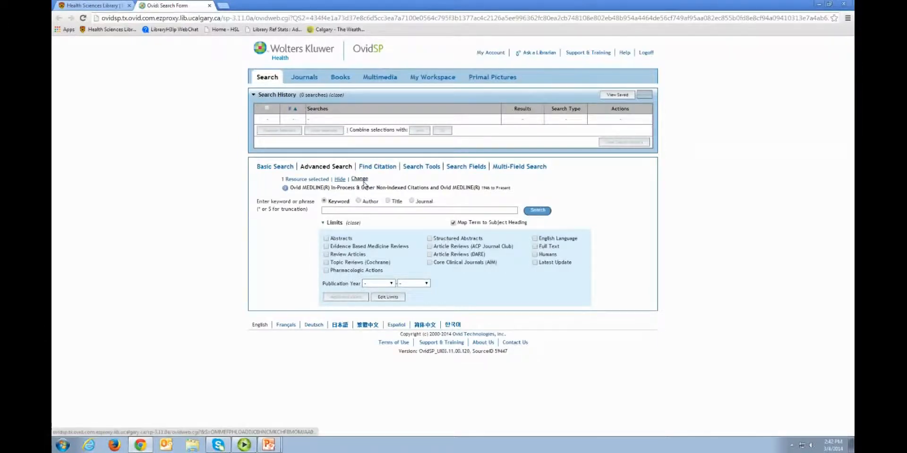
{"action": "left_click", "coordinate": [359, 179]}
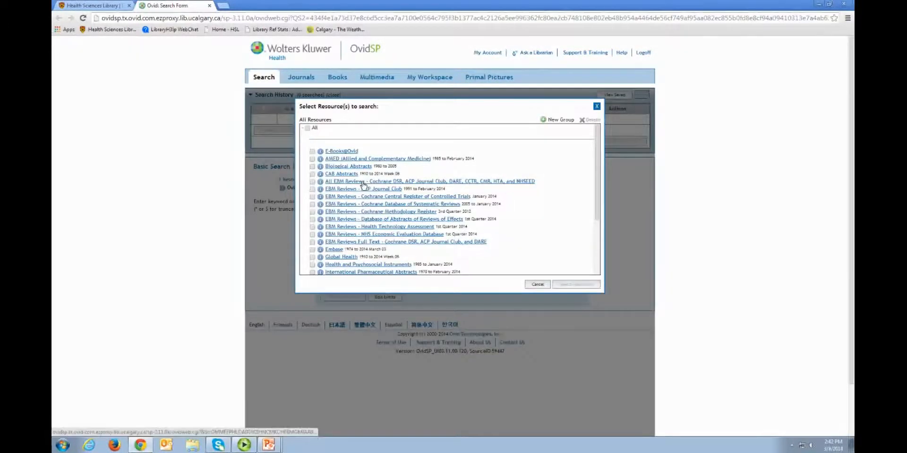
{"action": "left_click", "coordinate": [312, 204]}
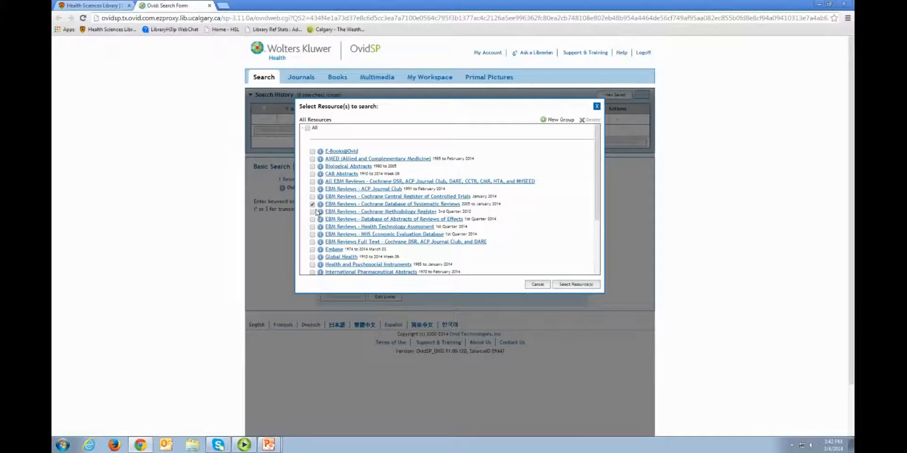
{"action": "left_click", "coordinate": [577, 287]}
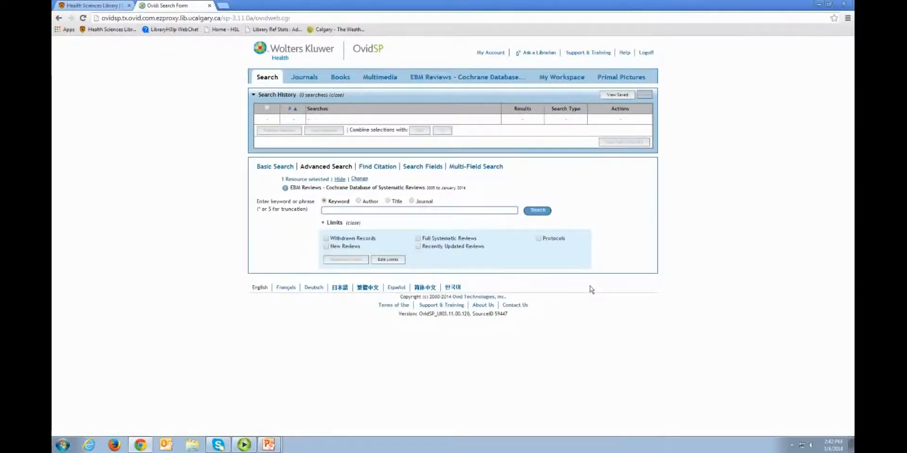
Run a keyword search for "chronic disease*" in the Cochrane Database of Systematic Reviews
{"action": "left_click", "coordinate": [495, 211]}
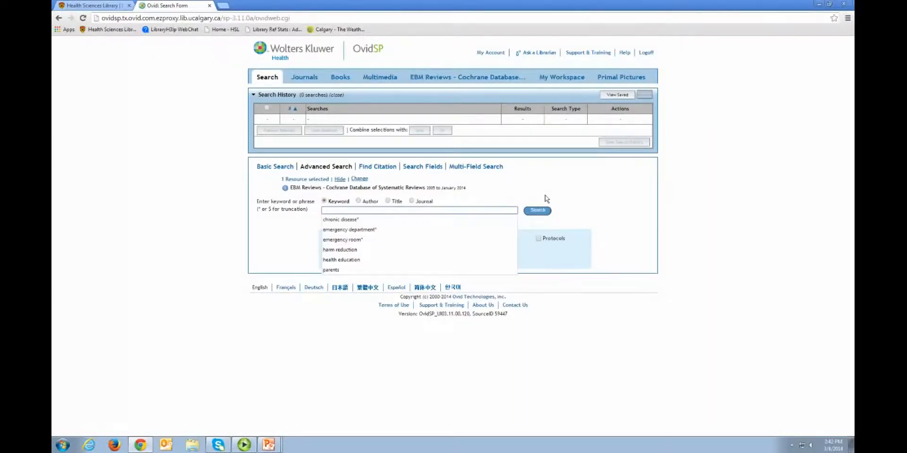
{"action": "type", "text": "chroni"}
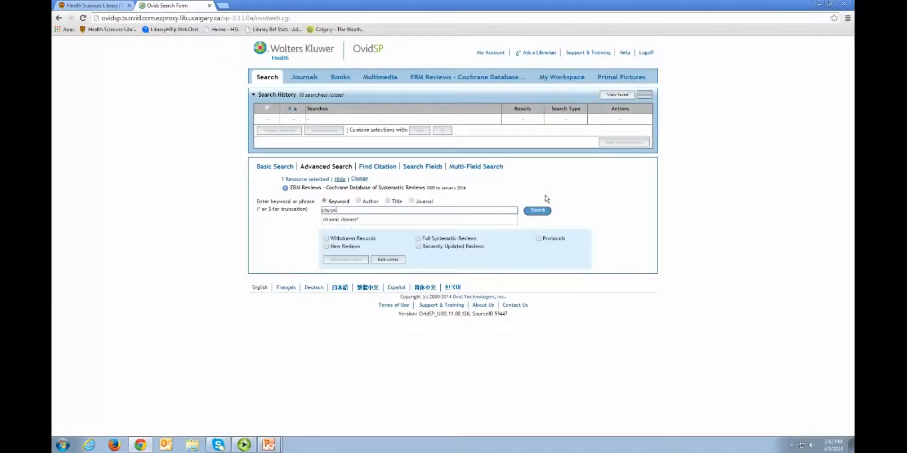
{"action": "type", "text": "c disease*"}
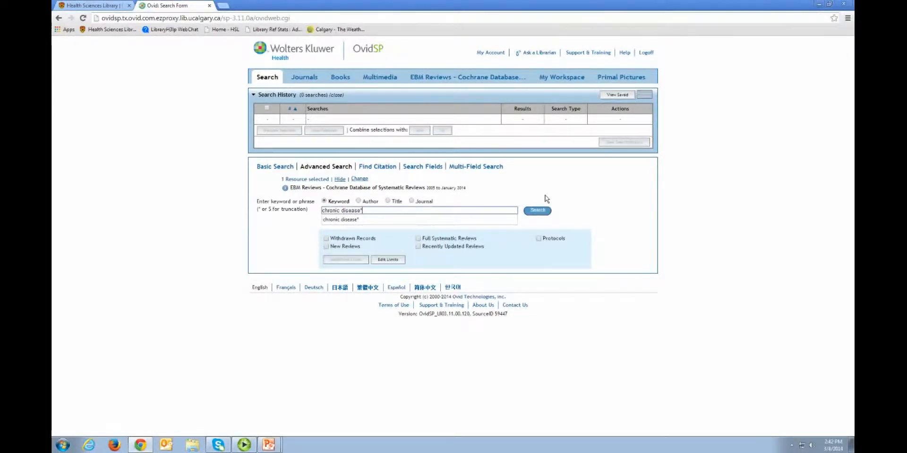
{"action": "key", "text": "Return"}
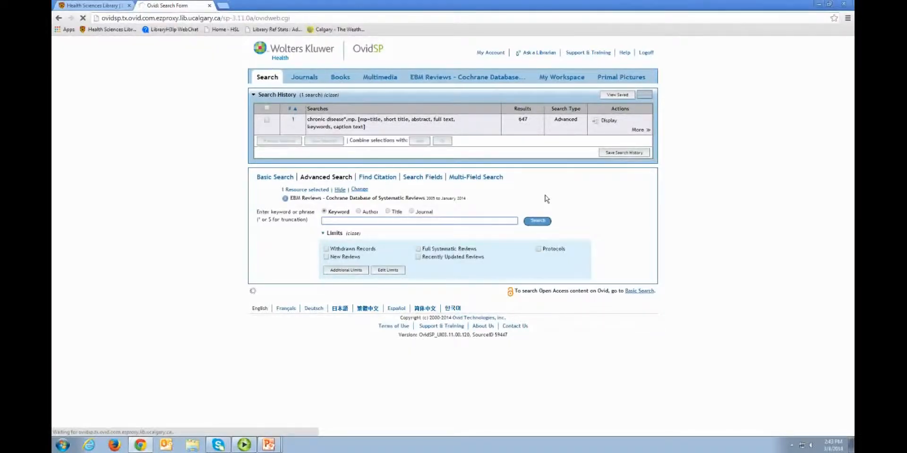
Run two separate keyword searches, one for "emergency department*" and one for "emergency room*"
{"action": "type", "text": "emergency"}
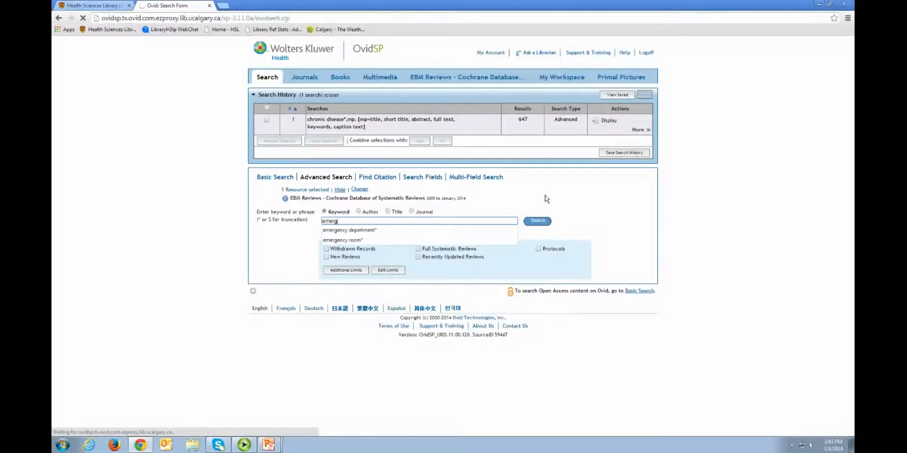
{"action": "type", "text": " department*"}
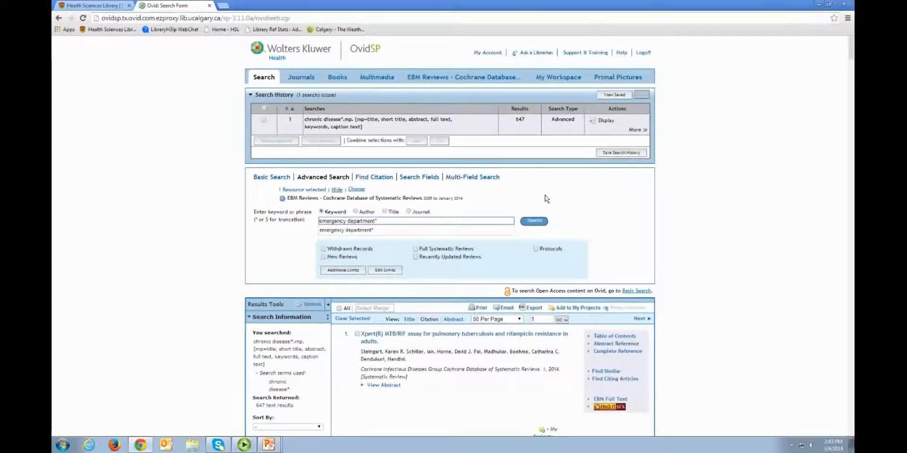
{"action": "left_click", "coordinate": [541, 222]}
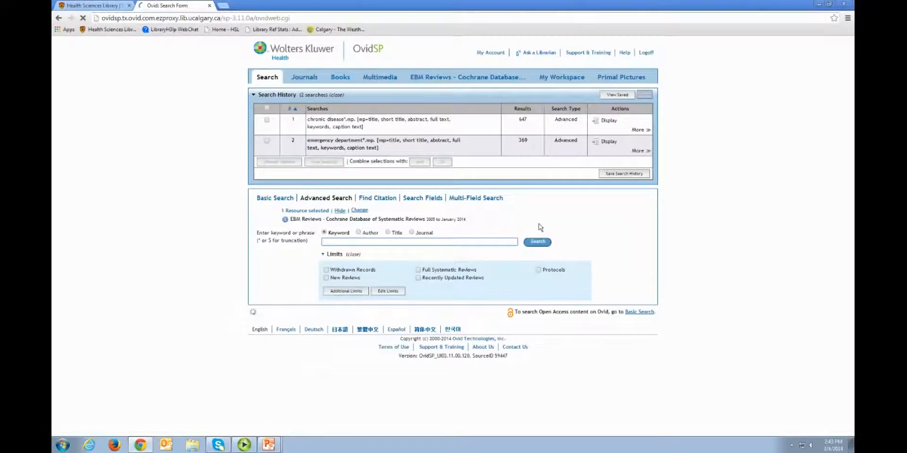
{"action": "type", "text": "emergency room*"}
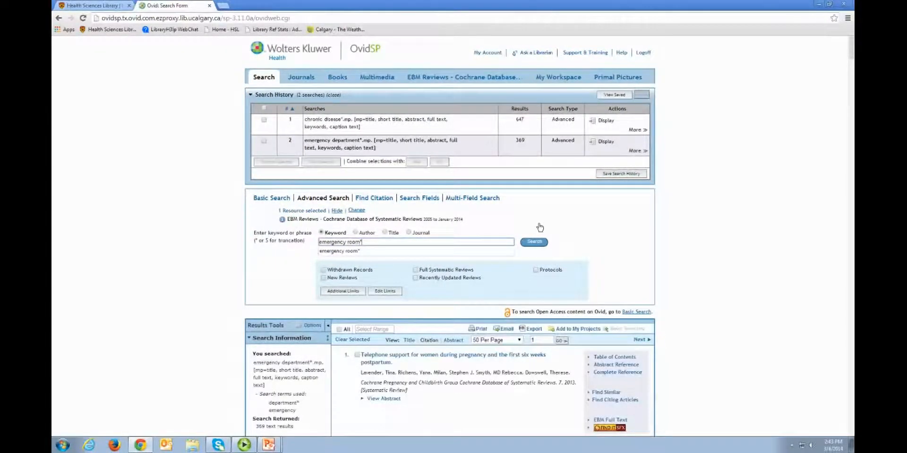
{"action": "left_click", "coordinate": [534, 243]}
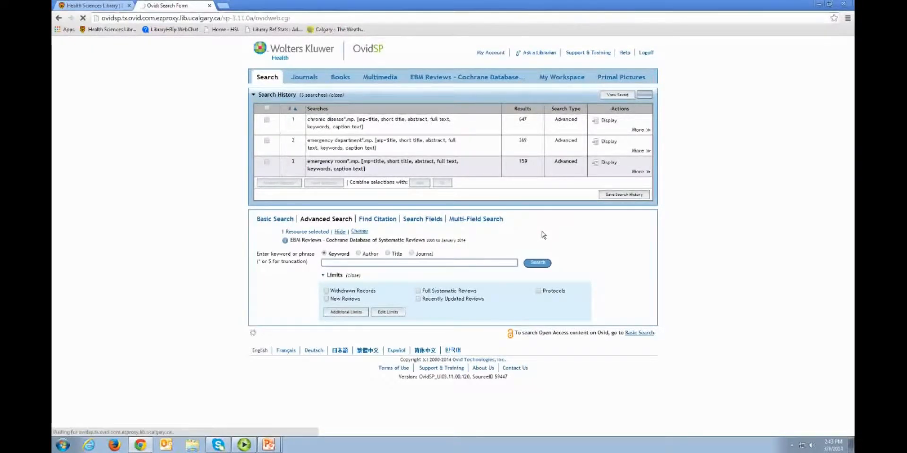
Combine the emergency department* and emergency room* searches (2 and 3) with OR
{"action": "left_click", "coordinate": [263, 140]}
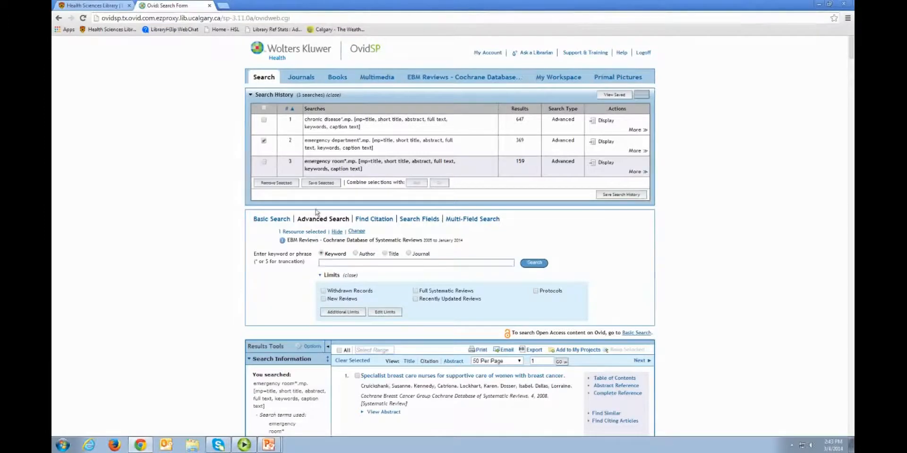
{"action": "left_click", "coordinate": [265, 164]}
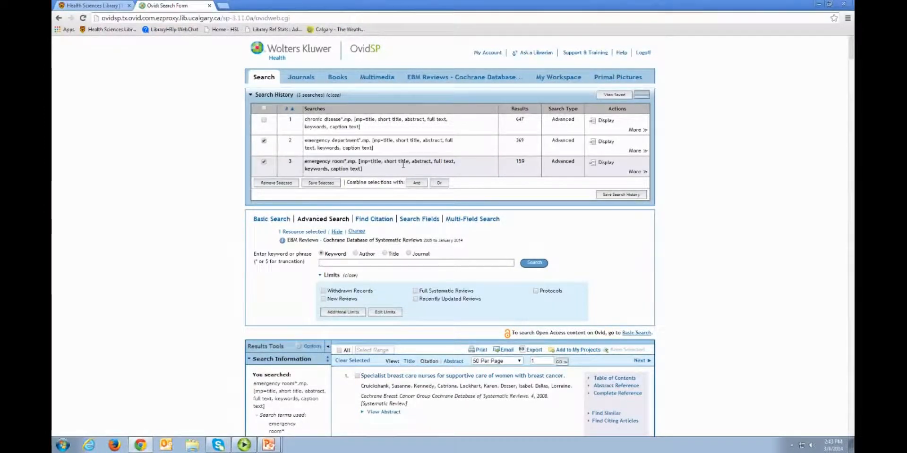
{"action": "left_click", "coordinate": [445, 188]}
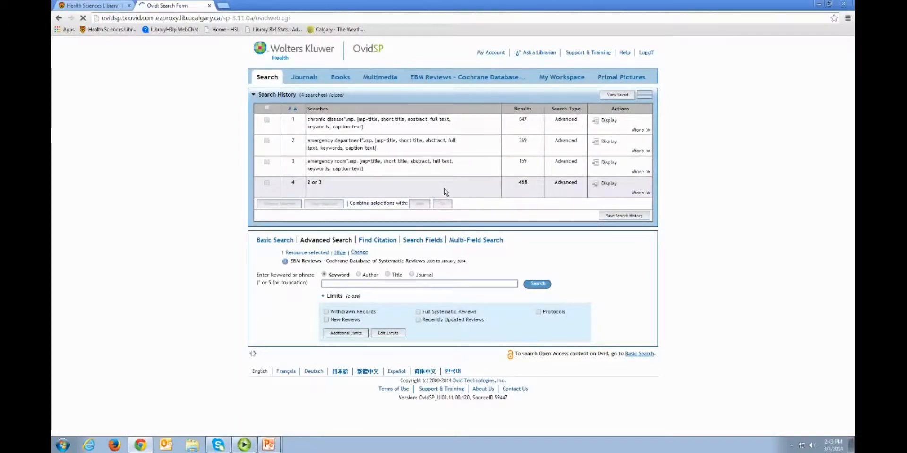
Run two separate keyword searches, one for "telemedicine" and one for "telehealth"
{"action": "left_click", "coordinate": [439, 284]}
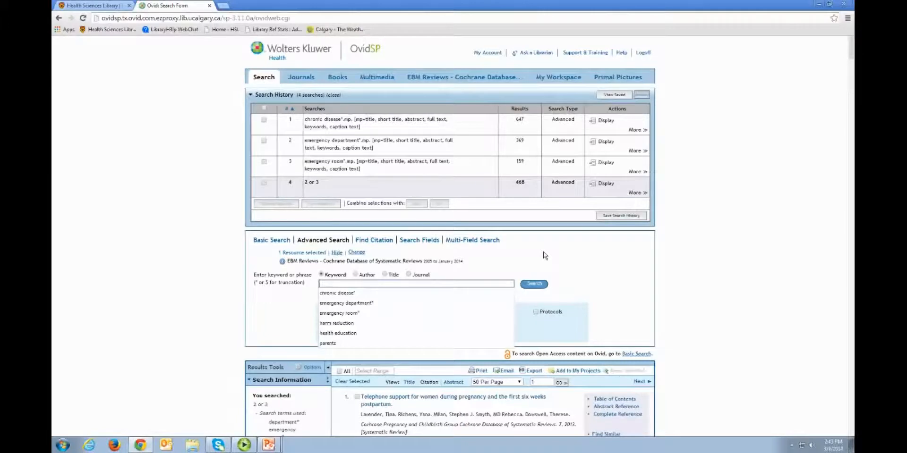
{"action": "type", "text": "te"}
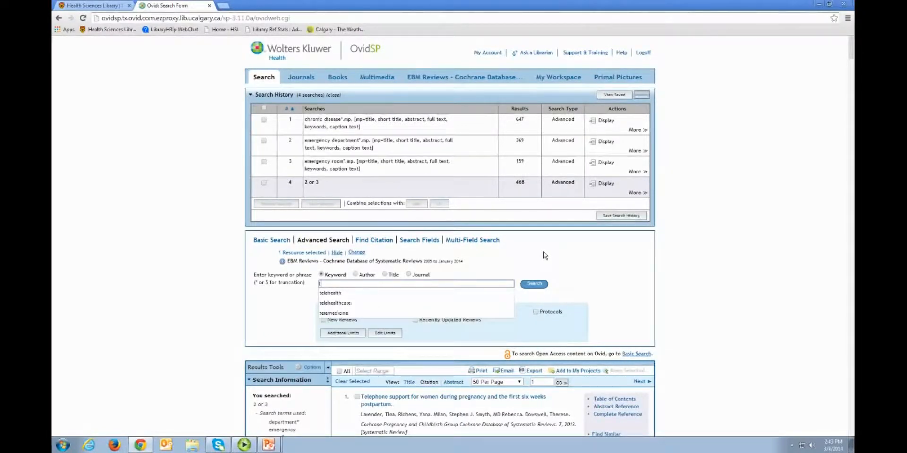
{"action": "type", "text": "lemedicine"}
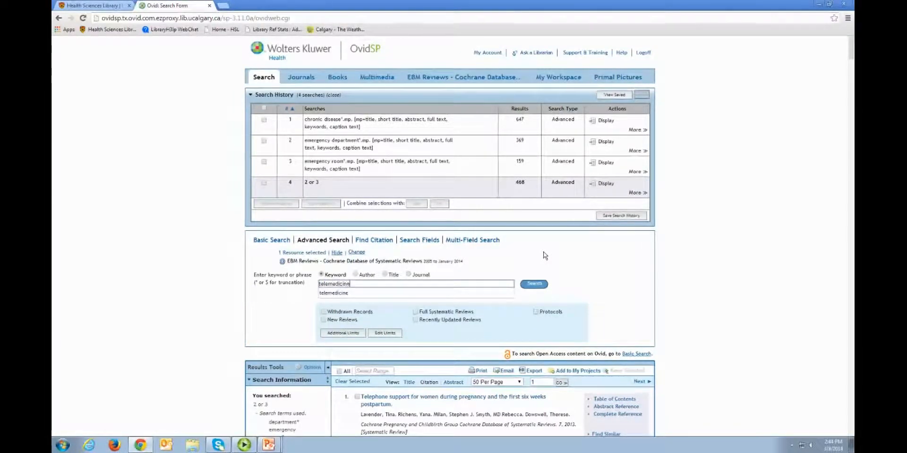
{"action": "key", "text": "Return"}
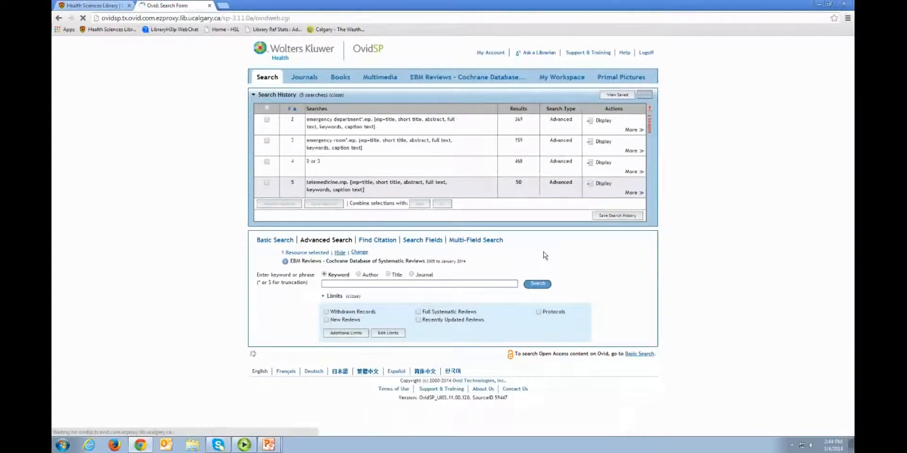
{"action": "type", "text": "telehealth"}
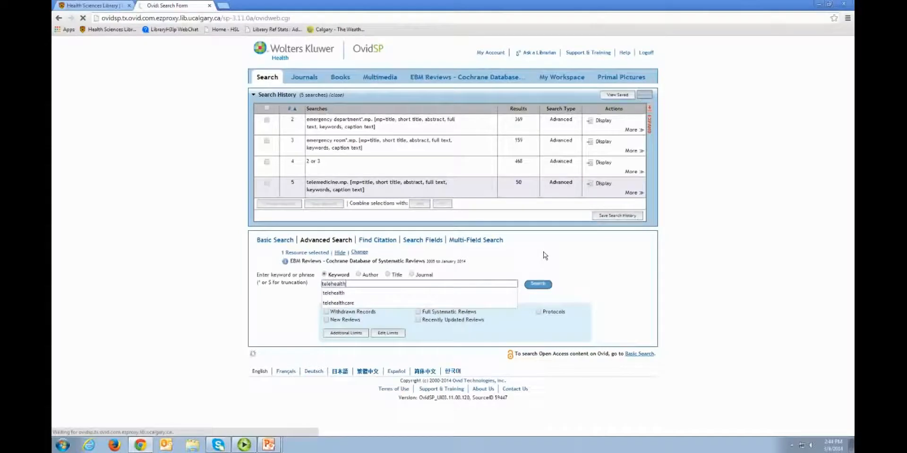
{"action": "left_click", "coordinate": [542, 283]}
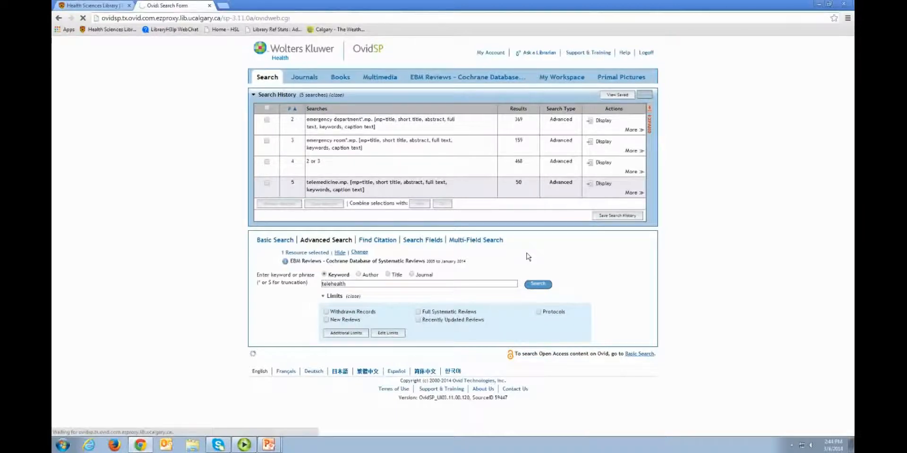
Run another keyword search for "telehealthcare"
{"action": "left_click", "coordinate": [444, 284]}
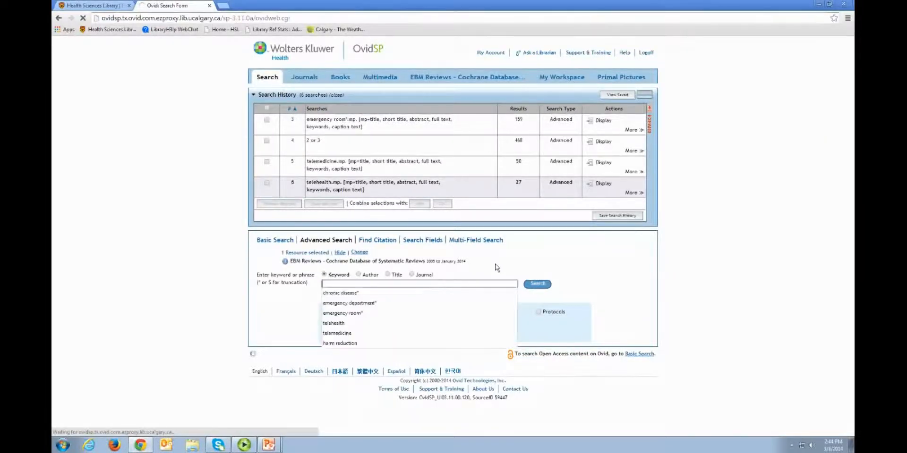
{"action": "type", "text": "tele"}
{"action": "type", "text": "healthcare"}
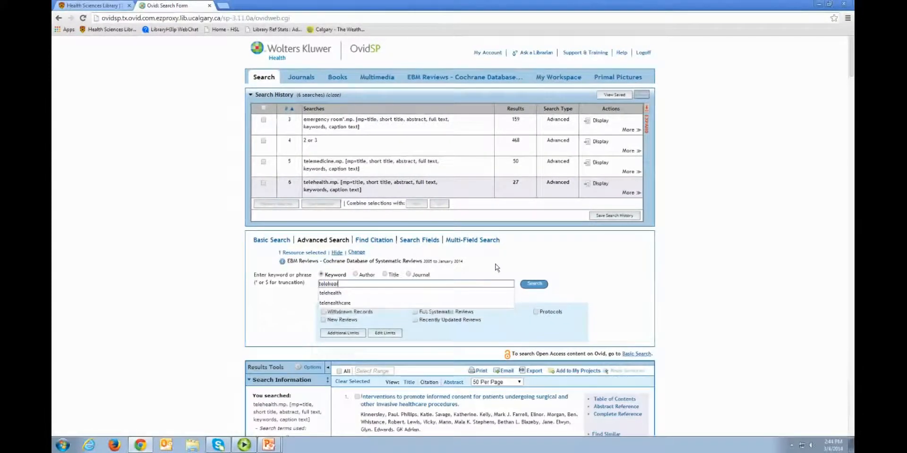
{"action": "left_click", "coordinate": [537, 284]}
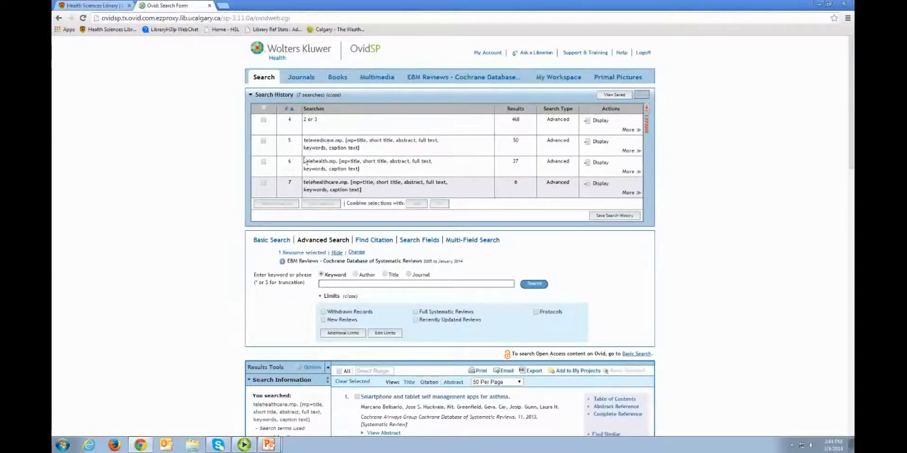
Combine the telemedicine, telehealth and telehealthcare searches (5, 6 and 7) with OR
{"action": "left_click", "coordinate": [265, 144]}
{"action": "left_click", "coordinate": [265, 164]}
{"action": "left_click", "coordinate": [263, 184]}
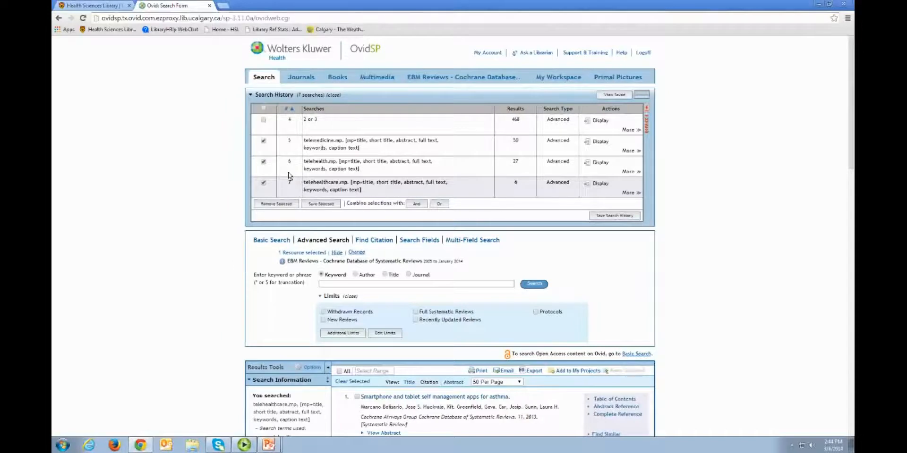
{"action": "left_click", "coordinate": [439, 204]}
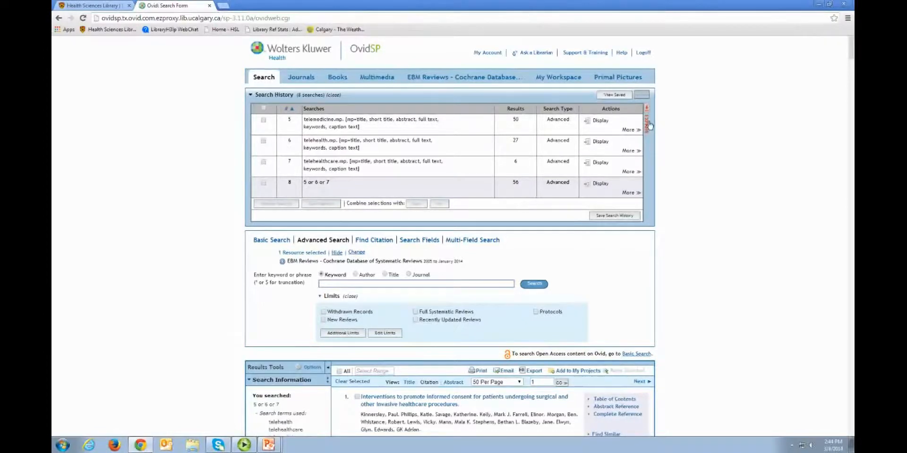
Expand the full search history, combine searches 1, 4 and 8 with AND, and look over the resulting reviews
{"action": "left_click", "coordinate": [648, 124]}
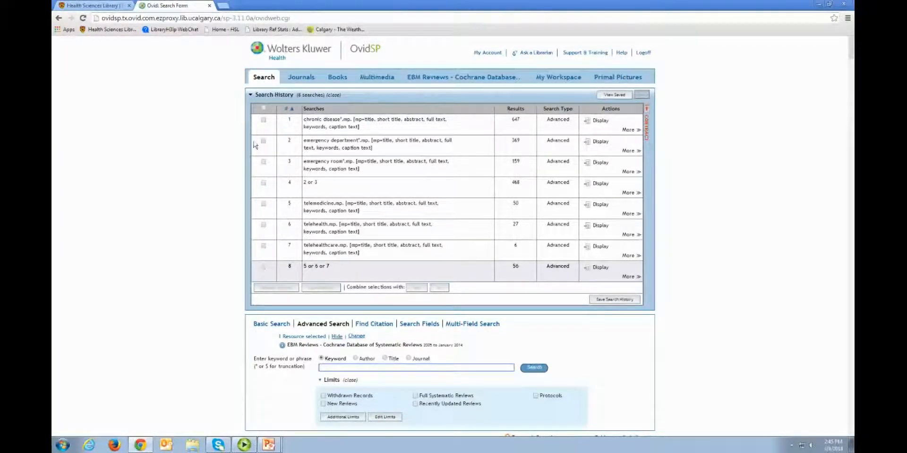
{"action": "left_click", "coordinate": [263, 121]}
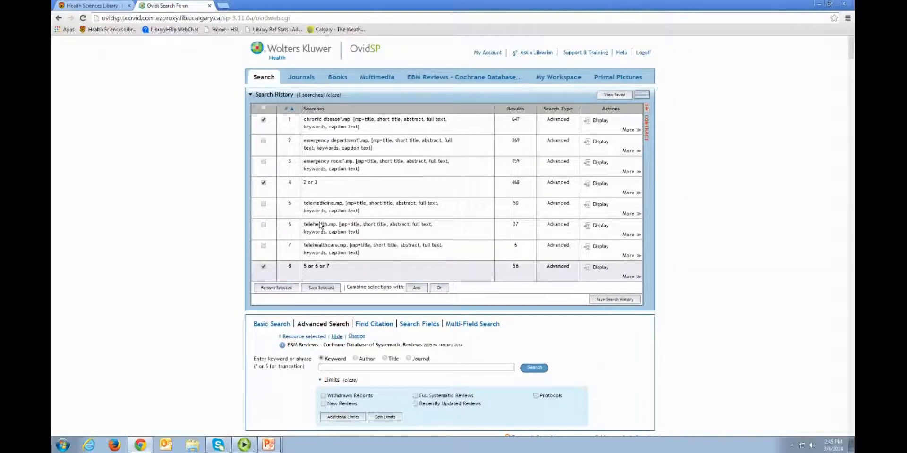
{"action": "left_click", "coordinate": [416, 292]}
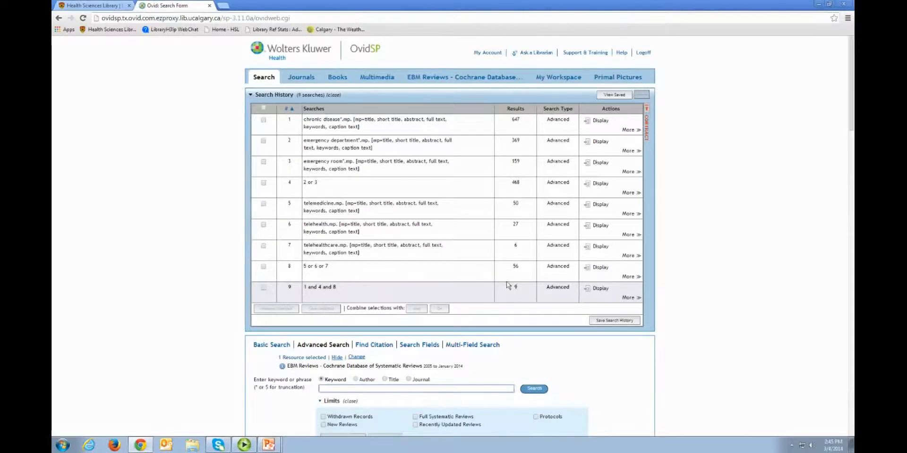
{"action": "scroll", "coordinate": [507, 282], "scroll_direction": "down", "scroll_amount": 6}
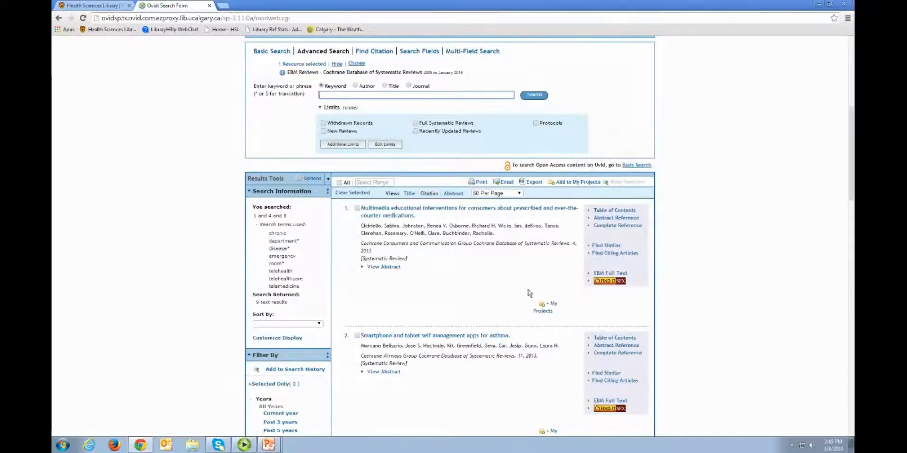
{"action": "scroll", "coordinate": [516, 293], "scroll_direction": "up", "scroll_amount": 6}
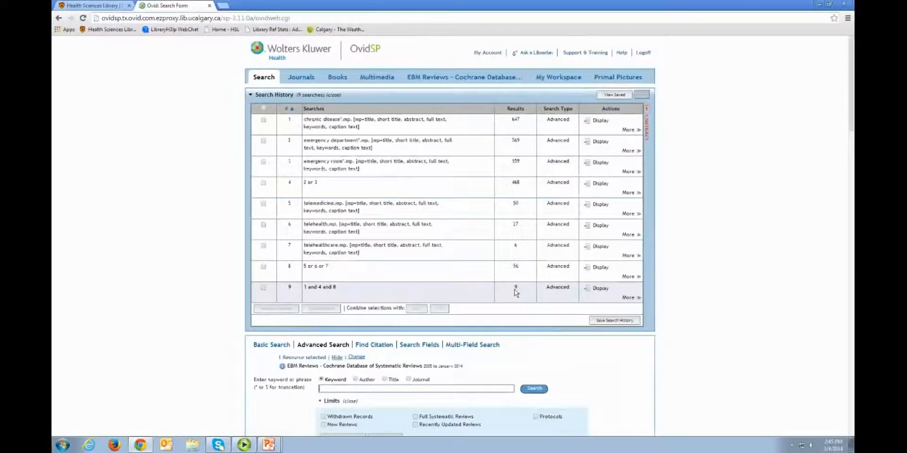